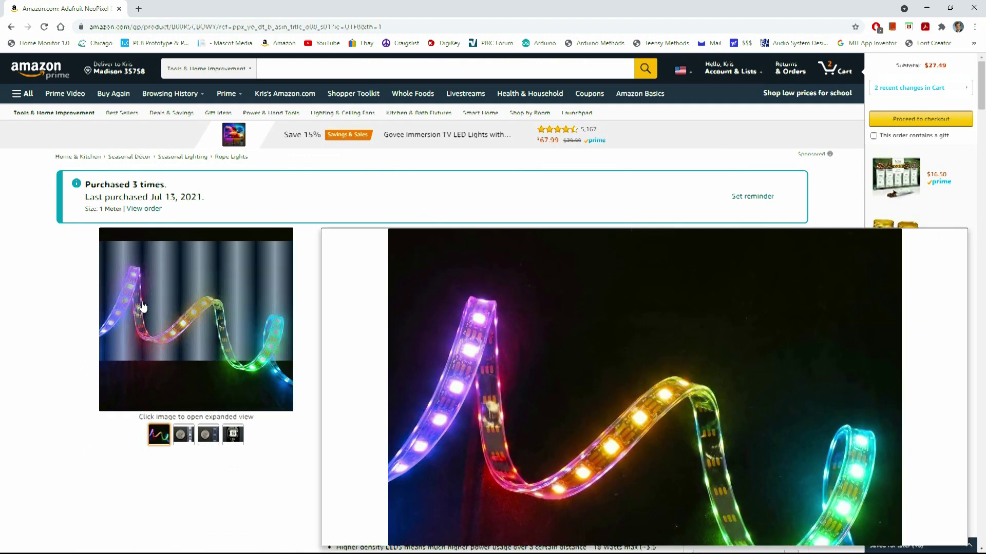
{"action": "left_click", "coordinate": [167, 337]}
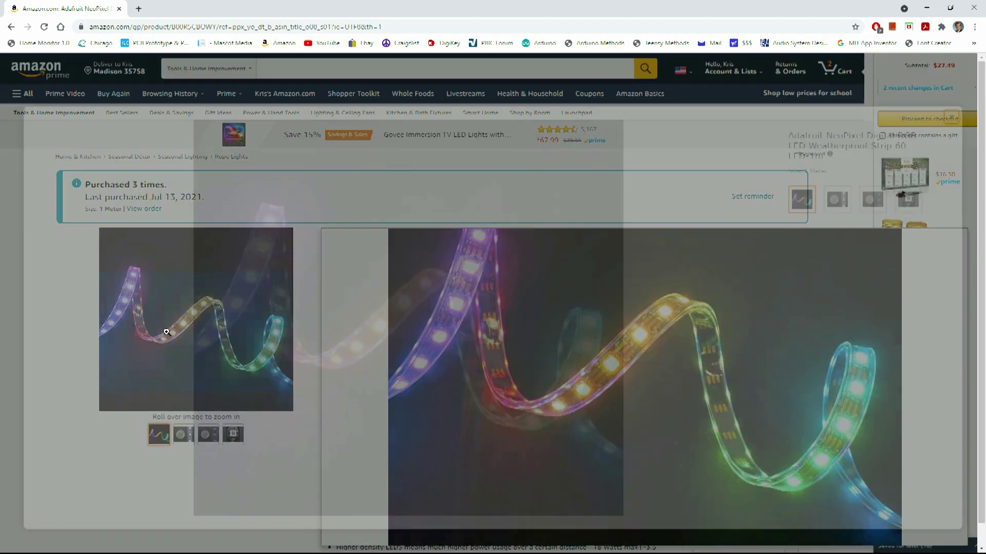
{"action": "left_click", "coordinate": [836, 197]}
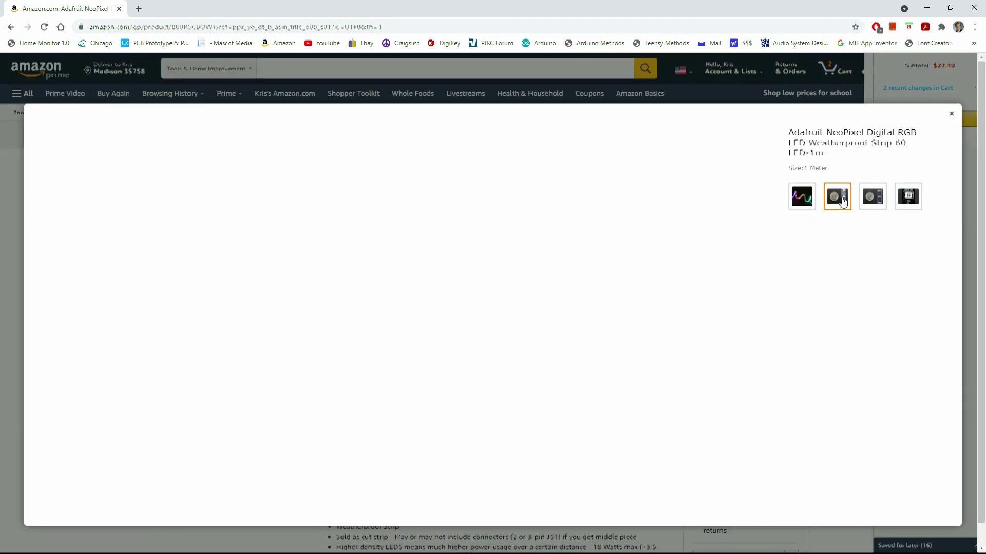
{"action": "left_click", "coordinate": [873, 196]}
{"action": "left_click", "coordinate": [909, 198]}
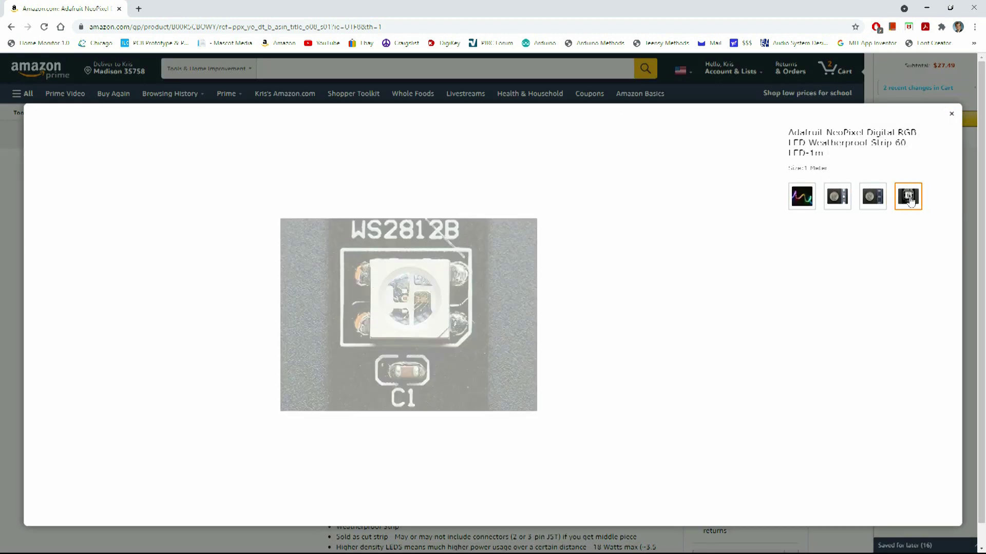
{"action": "left_click", "coordinate": [951, 114]}
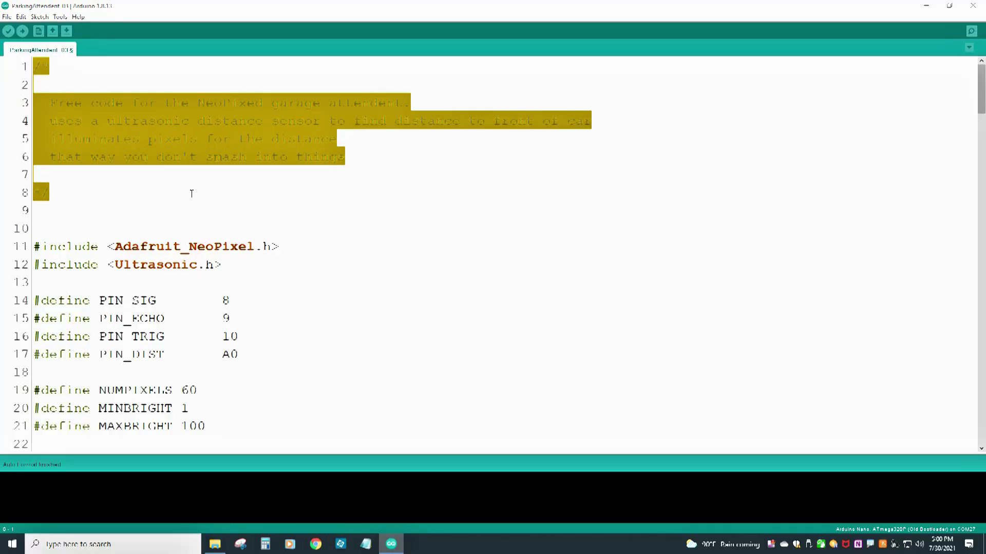
{"action": "scroll", "coordinate": [191, 193], "scroll_direction": "down", "scroll_amount": 1}
{"action": "scroll", "coordinate": [191, 194], "scroll_direction": "down", "scroll_amount": 1}
{"action": "left_click_drag", "start_coordinate": [222, 157], "coordinate": [23, 139]}
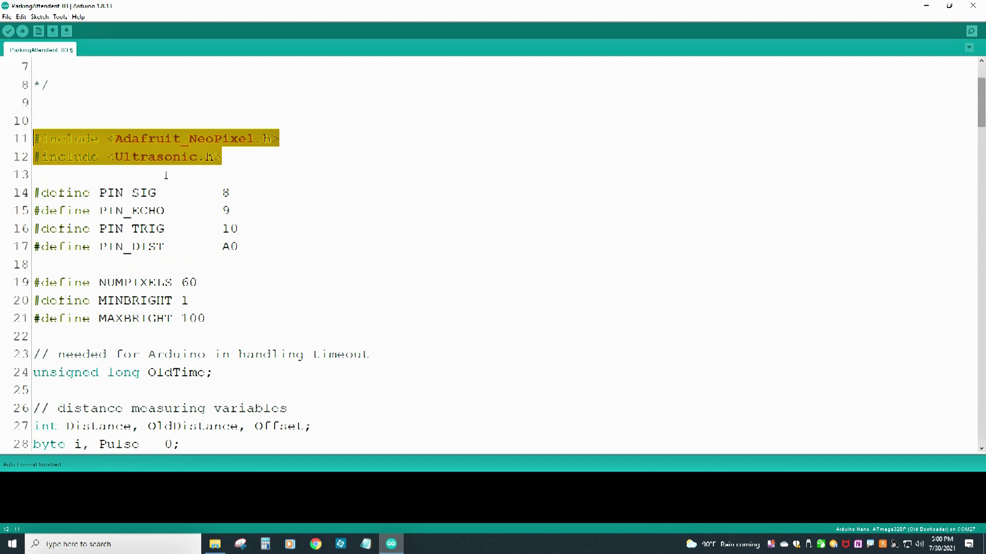
{"action": "left_click_drag", "start_coordinate": [239, 245], "coordinate": [25, 197]}
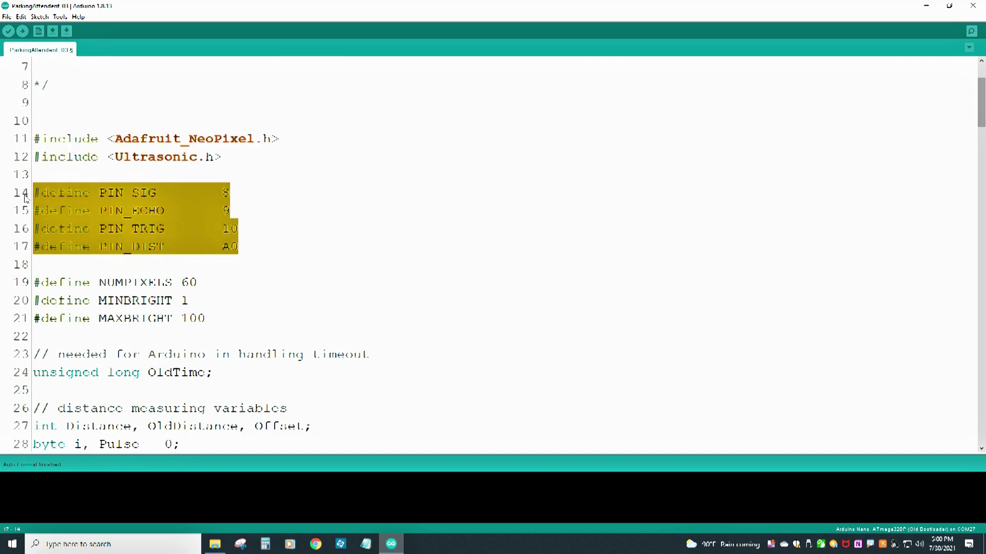
{"action": "double_click", "coordinate": [226, 194]}
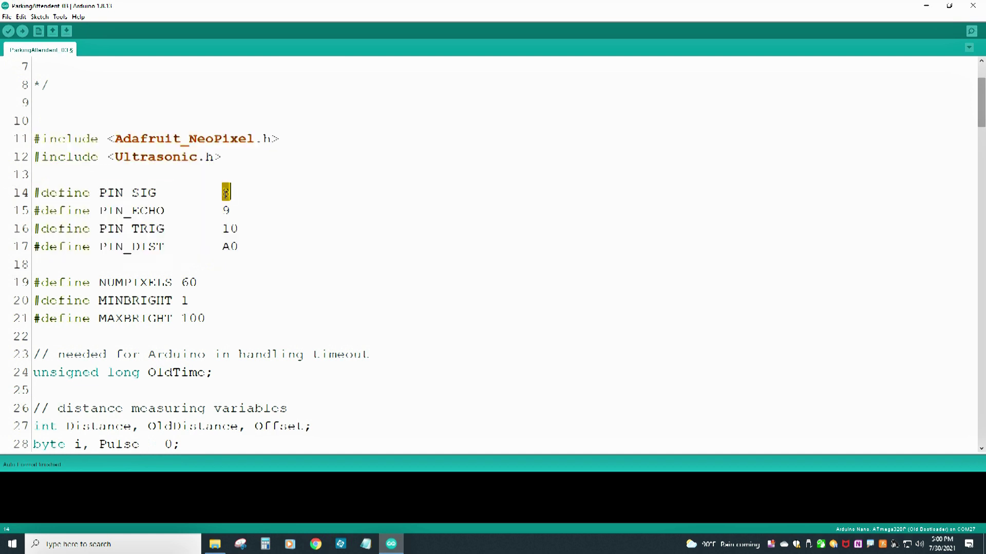
{"action": "double_click", "coordinate": [226, 210]}
{"action": "double_click", "coordinate": [230, 228]}
{"action": "double_click", "coordinate": [230, 246]}
{"action": "scroll", "coordinate": [267, 291], "scroll_direction": "down", "scroll_amount": 2}
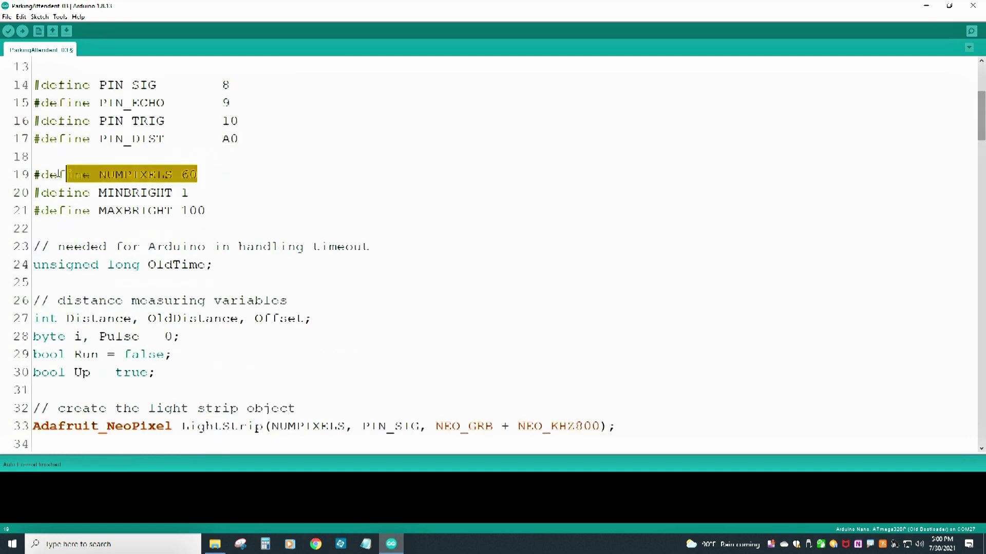
{"action": "left_click_drag", "start_coordinate": [194, 174], "coordinate": [34, 174]}
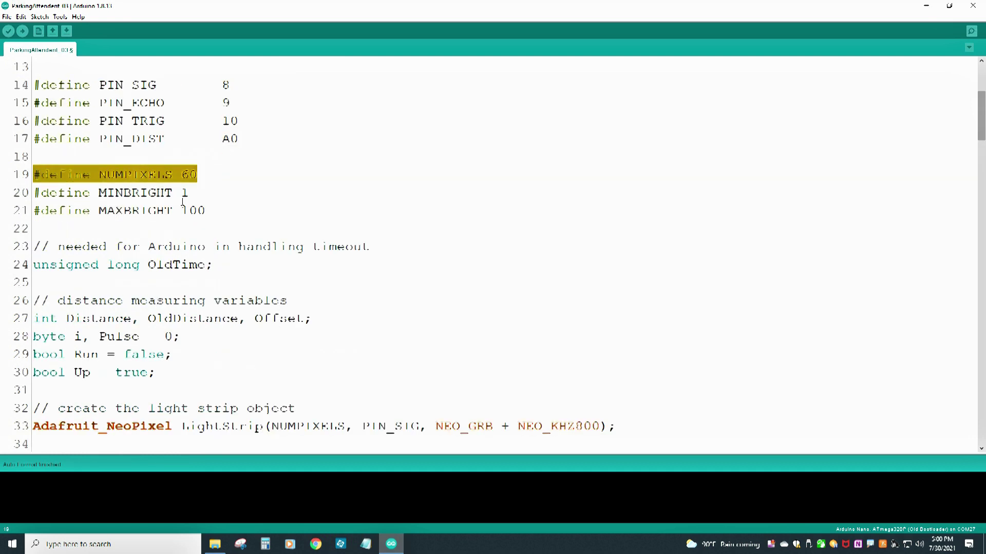
{"action": "left_click_drag", "start_coordinate": [206, 210], "coordinate": [34, 210]}
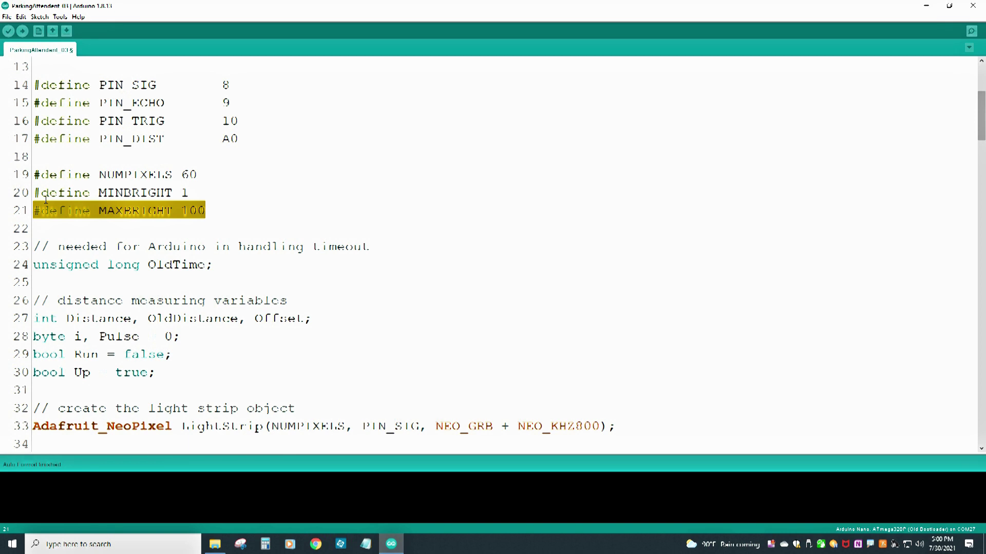
{"action": "scroll", "coordinate": [76, 238], "scroll_direction": "down", "scroll_amount": 1}
{"action": "left_click_drag", "start_coordinate": [156, 319], "coordinate": [4, 193]}
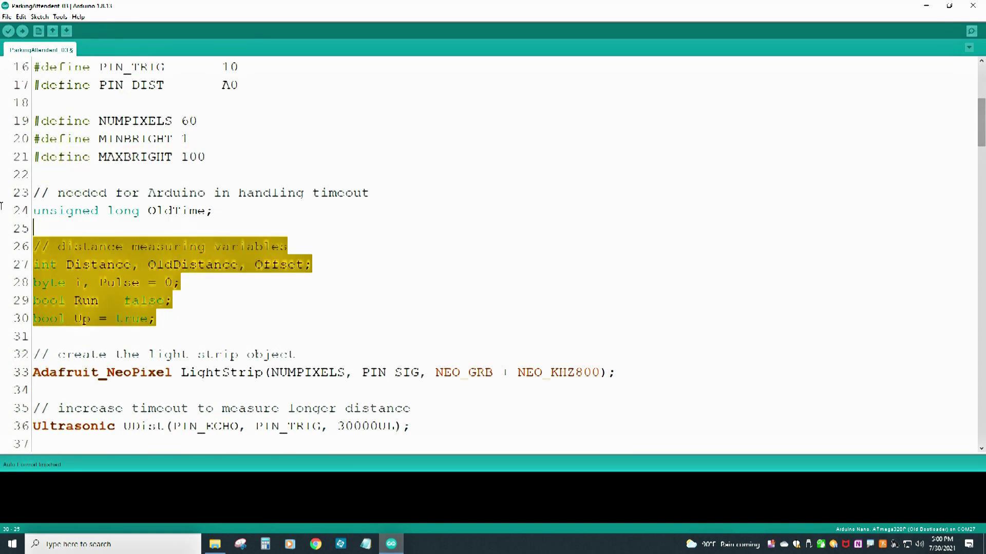
{"action": "scroll", "coordinate": [4, 192], "scroll_direction": "down", "scroll_amount": 1}
{"action": "scroll", "coordinate": [5, 192], "scroll_direction": "down", "scroll_amount": 2}
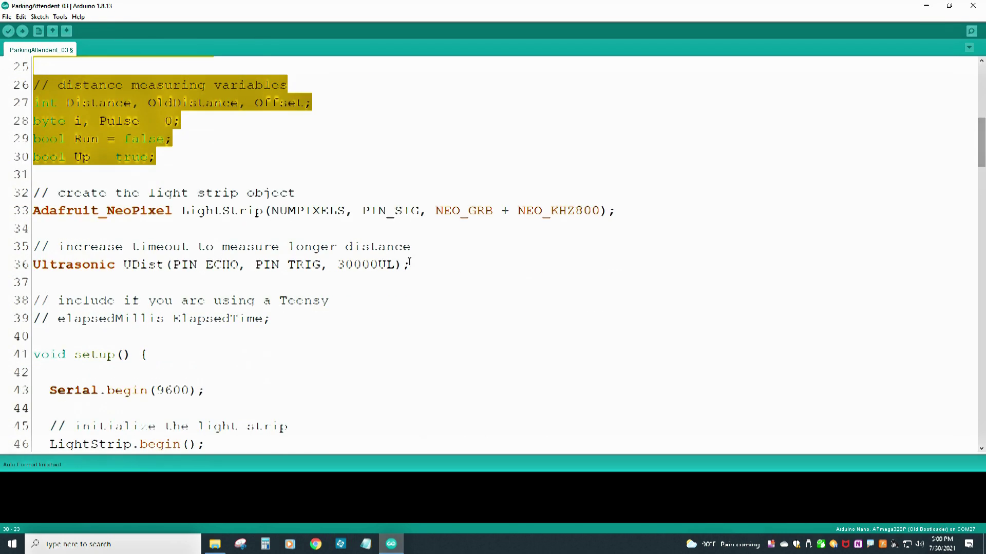
{"action": "mouse_move", "coordinate": [410, 264]}
{"action": "left_mouse_down"}
{"action": "mouse_move", "coordinate": [3, 245]}
{"action": "mouse_move", "coordinate": [2, 193]}
{"action": "left_mouse_up"}
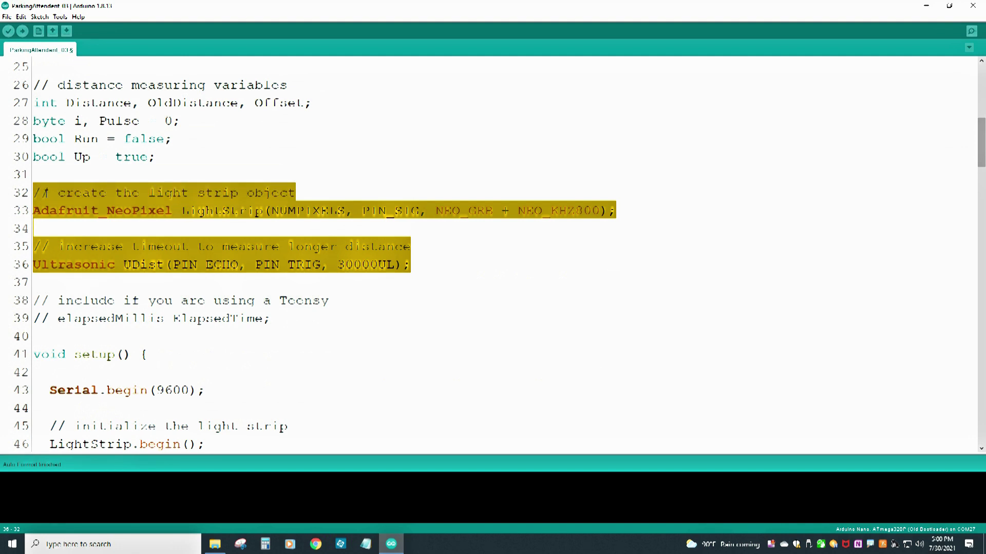
{"action": "scroll", "coordinate": [190, 320], "scroll_direction": "down", "scroll_amount": 1}
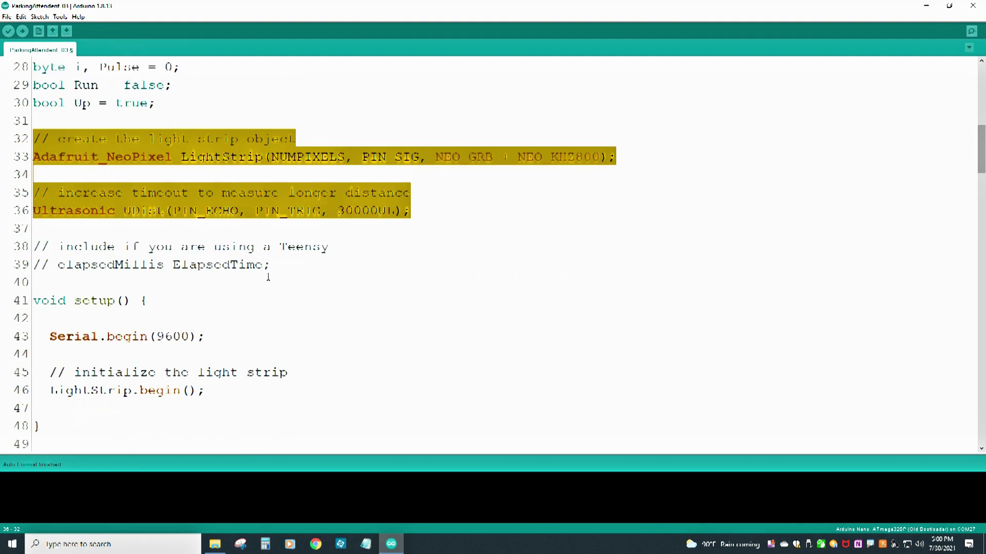
{"action": "left_click_drag", "start_coordinate": [275, 271], "coordinate": [28, 251]}
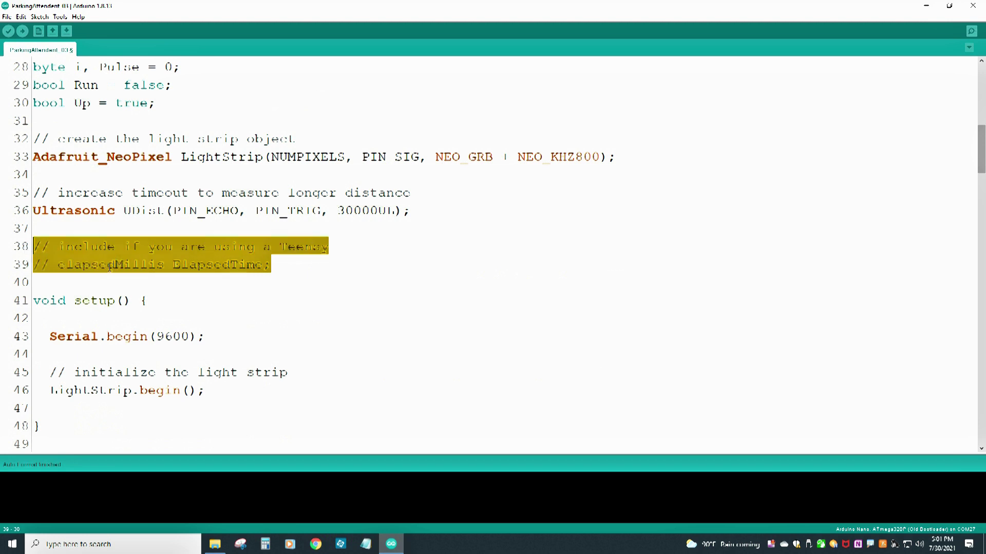
{"action": "scroll", "coordinate": [116, 264], "scroll_direction": "down", "scroll_amount": 3}
{"action": "left_click_drag", "start_coordinate": [115, 264], "coordinate": [32, 132]}
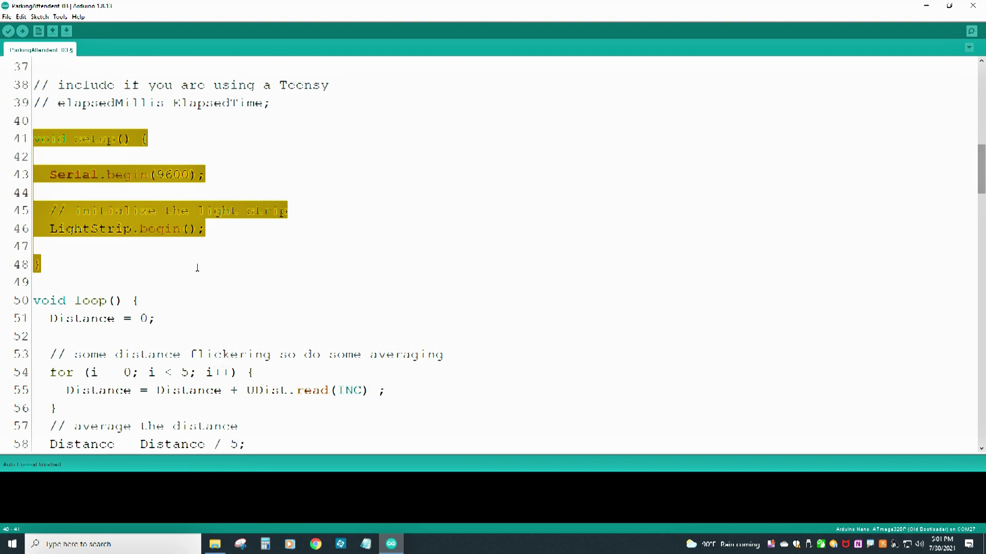
{"action": "scroll", "coordinate": [194, 269], "scroll_direction": "down", "scroll_amount": 1}
{"action": "scroll", "coordinate": [194, 270], "scroll_direction": "down", "scroll_amount": 1}
{"action": "scroll", "coordinate": [194, 270], "scroll_direction": "down", "scroll_amount": 1}
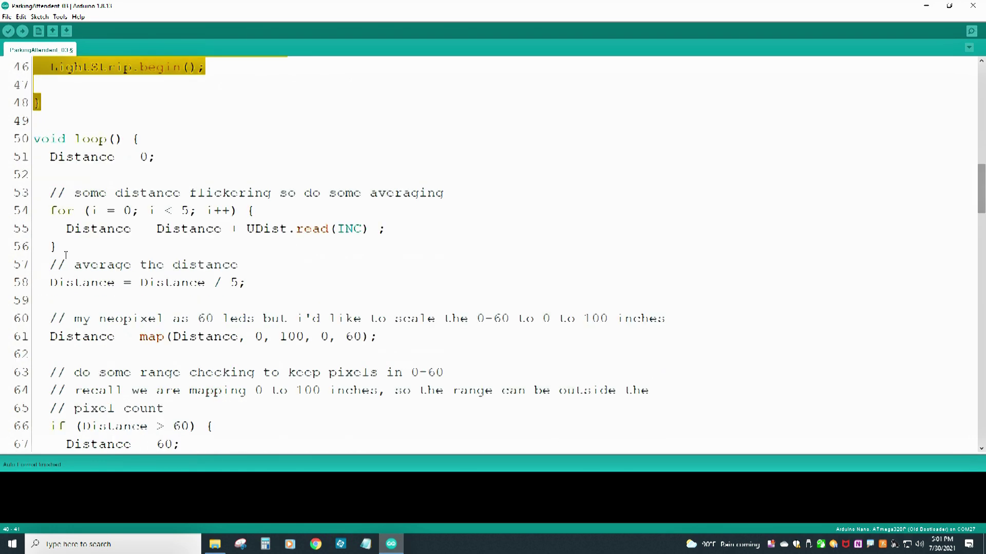
Highlight the distance range-checking lines (66-72) that clamp the measured distance.
{"action": "left_click", "coordinate": [37, 243]}
{"action": "left_click_drag", "start_coordinate": [37, 244], "coordinate": [34, 192]}
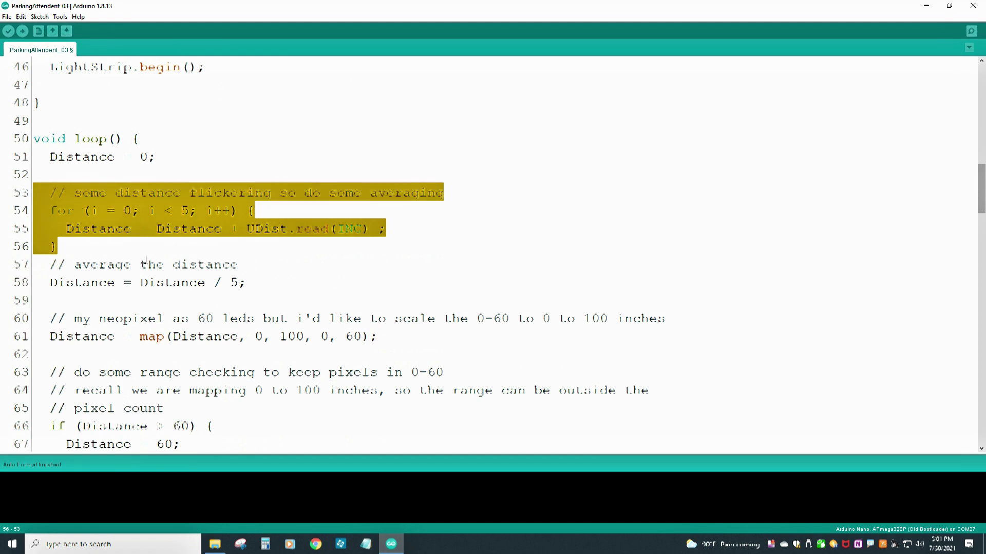
{"action": "left_click_drag", "start_coordinate": [247, 285], "coordinate": [43, 194]}
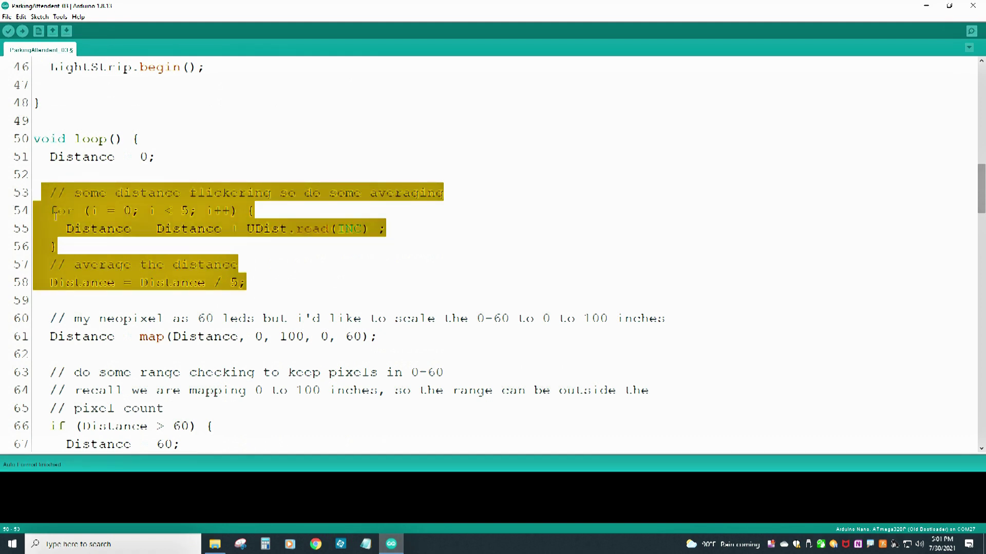
{"action": "scroll", "coordinate": [54, 211], "scroll_direction": "down", "scroll_amount": 1}
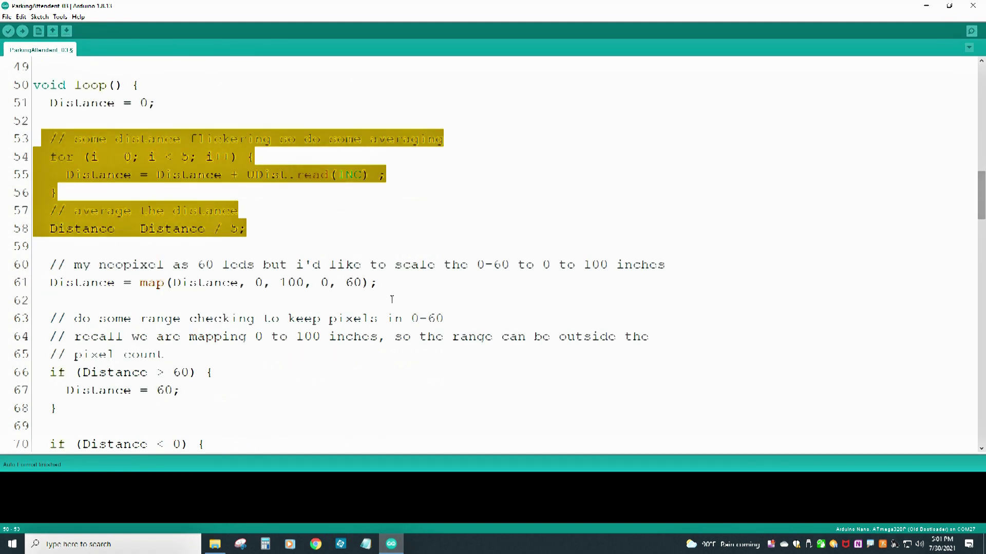
{"action": "left_click_drag", "start_coordinate": [381, 283], "coordinate": [7, 270]}
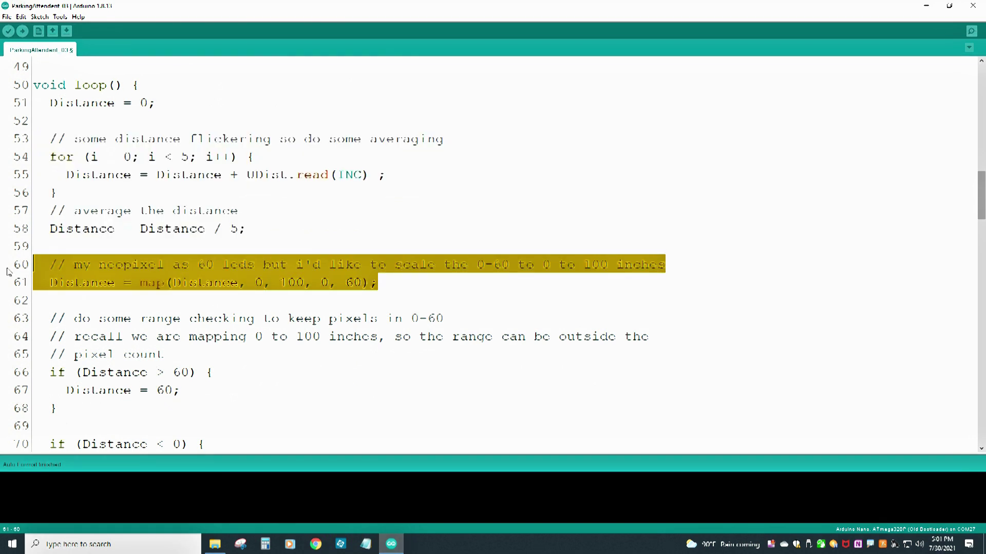
{"action": "scroll", "coordinate": [91, 285], "scroll_direction": "down", "scroll_amount": 3}
{"action": "mouse_move", "coordinate": [58, 318]}
{"action": "left_mouse_down"}
{"action": "mouse_move", "coordinate": [8, 189]}
{"action": "mouse_move", "coordinate": [11, 212]}
{"action": "left_mouse_up"}
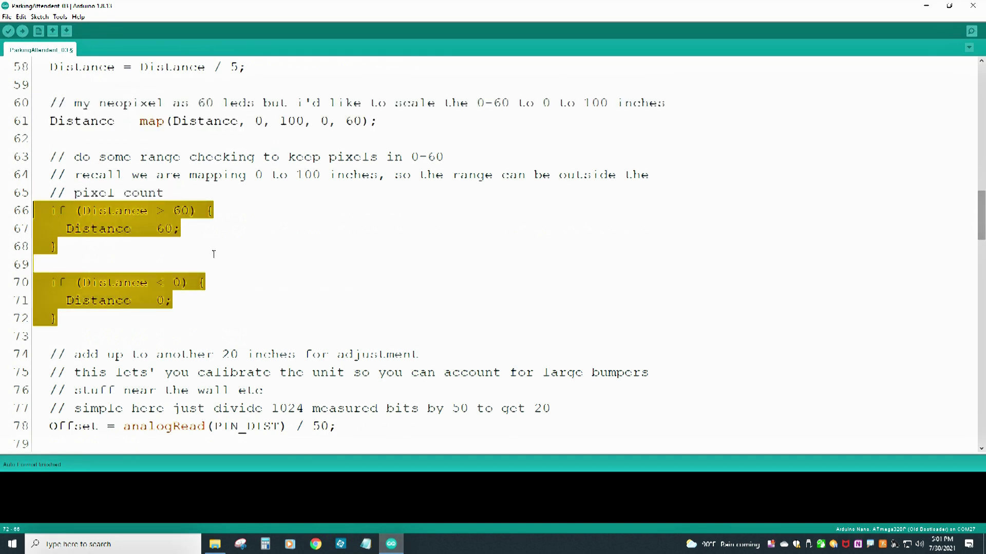
{"action": "scroll", "coordinate": [215, 254], "scroll_direction": "down", "scroll_amount": 1}
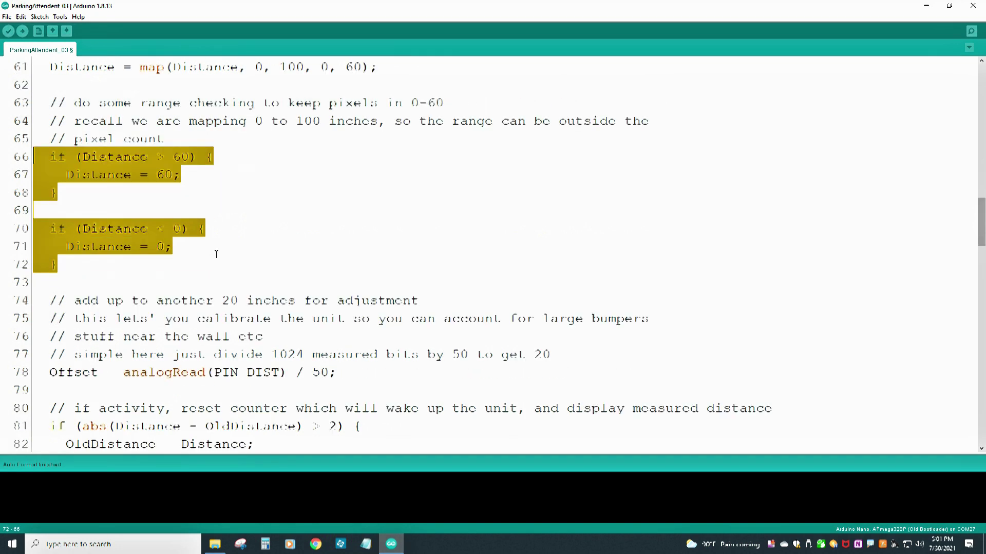
{"action": "scroll", "coordinate": [214, 254], "scroll_direction": "down", "scroll_amount": 1}
Highlight the Offset reading on line 78, activity reset (80-85) and 8-second timeout (87-93).
{"action": "left_click_drag", "start_coordinate": [340, 318], "coordinate": [29, 318]}
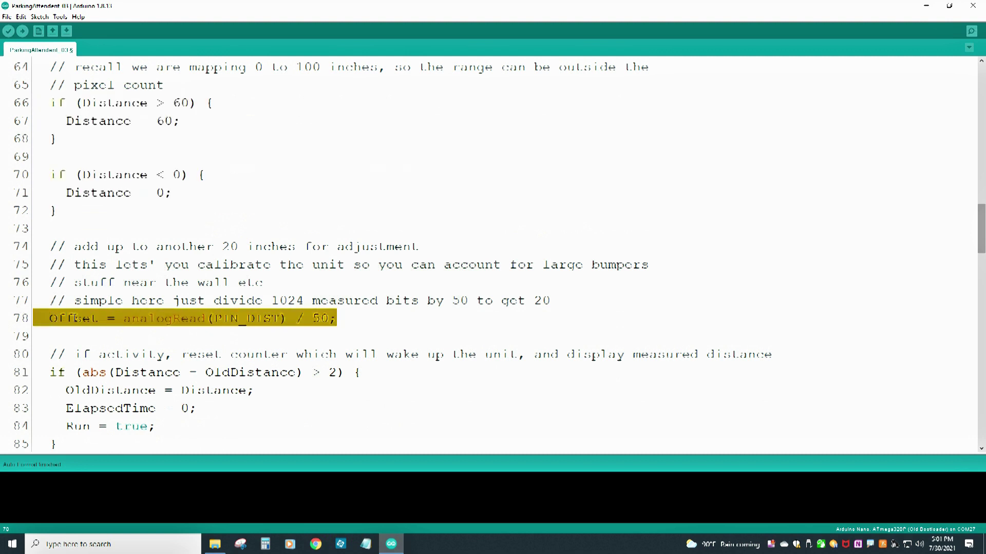
{"action": "scroll", "coordinate": [494, 256], "scroll_direction": "down", "scroll_amount": 2}
{"action": "scroll", "coordinate": [493, 257], "scroll_direction": "down", "scroll_amount": 1}
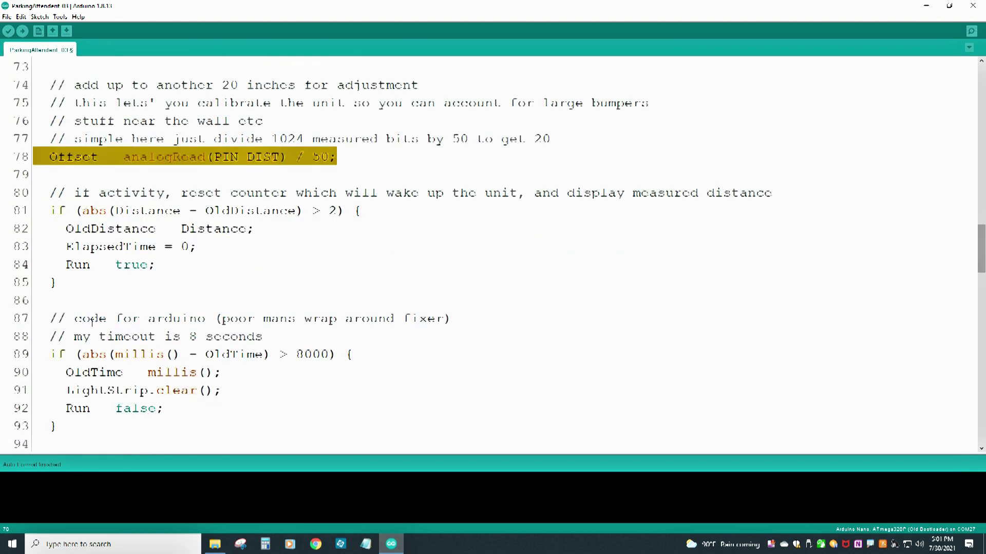
{"action": "left_click_drag", "start_coordinate": [57, 283], "coordinate": [34, 193]}
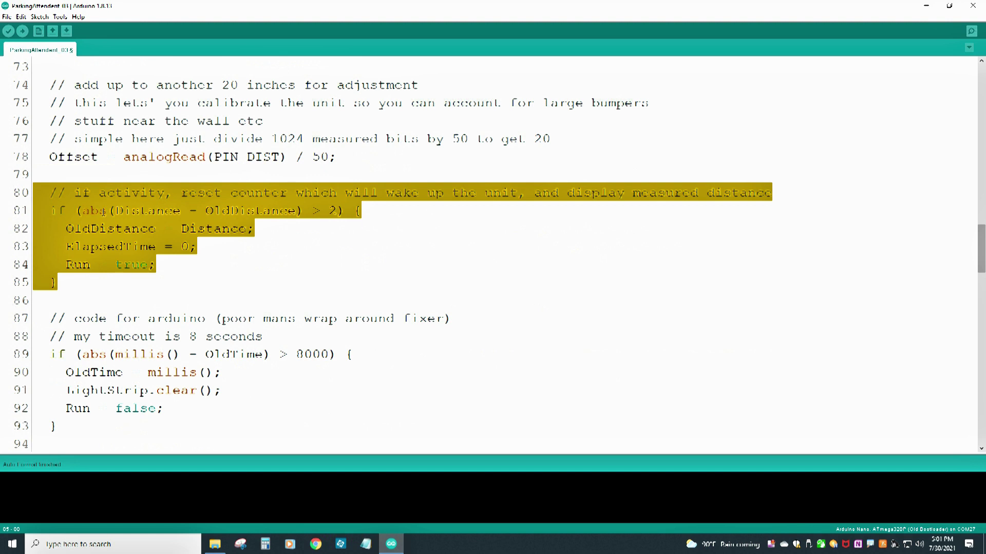
{"action": "scroll", "coordinate": [85, 300], "scroll_direction": "down", "scroll_amount": 1}
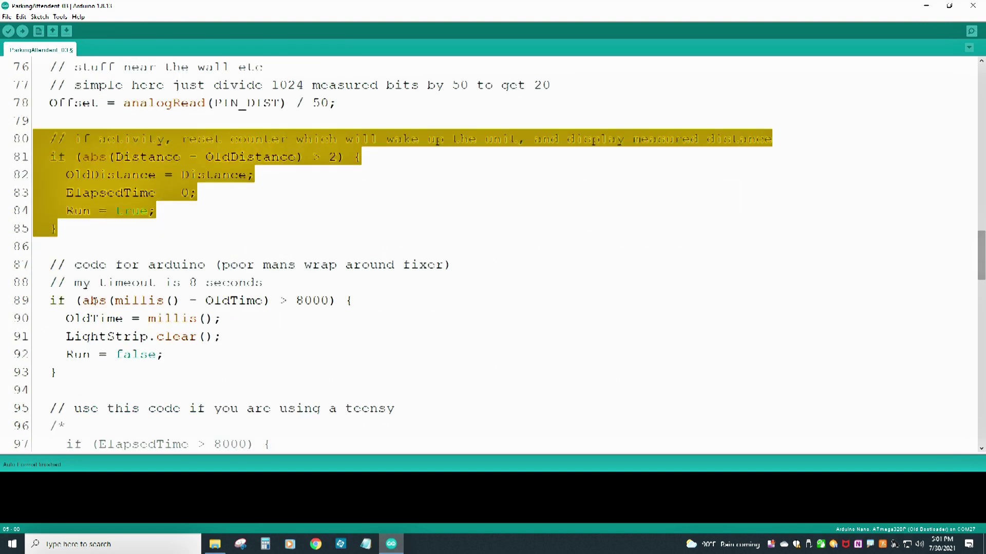
{"action": "left_click_drag", "start_coordinate": [66, 370], "coordinate": [34, 266]}
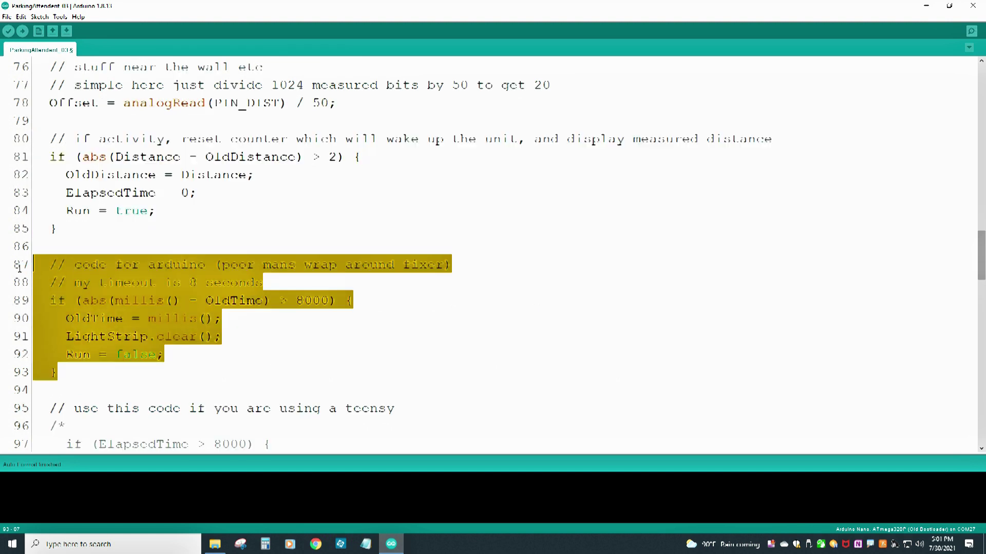
{"action": "scroll", "coordinate": [421, 306], "scroll_direction": "down", "scroll_amount": 1}
{"action": "scroll", "coordinate": [419, 312], "scroll_direction": "down", "scroll_amount": 3}
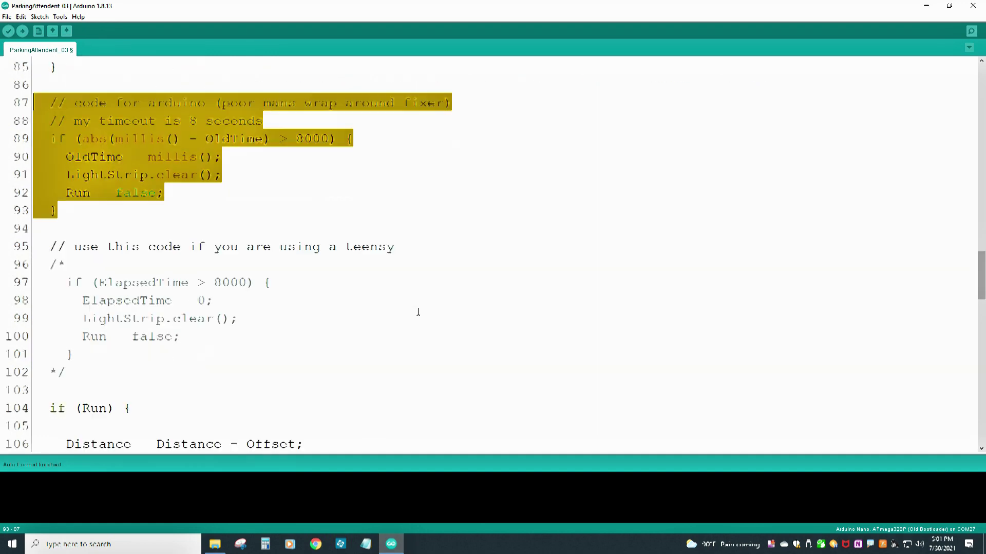
{"action": "scroll", "coordinate": [401, 310], "scroll_direction": "up", "scroll_amount": 1}
Point out Offset on line 106, then highlight the yellow (108-117) and green (118-125) region blocks.
{"action": "left_click", "coordinate": [401, 310]}
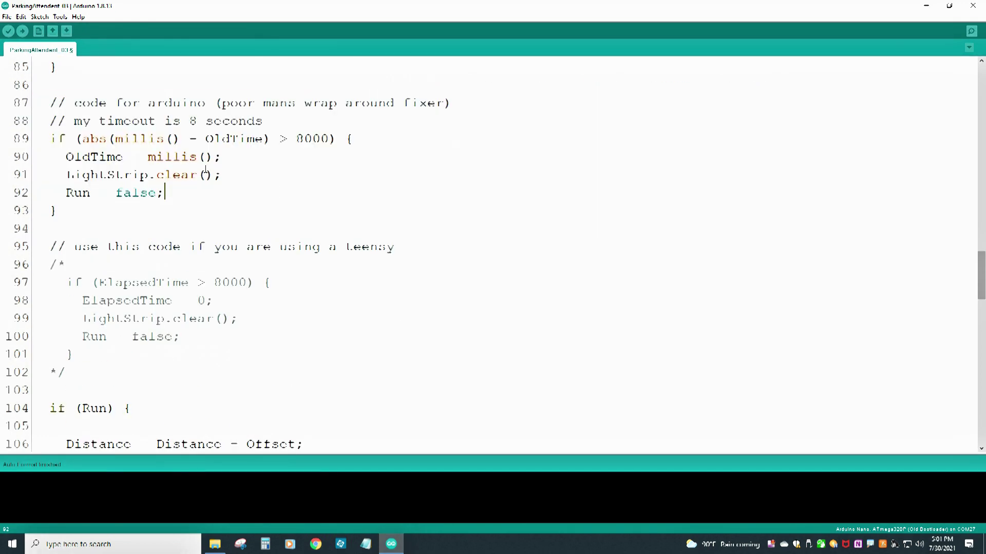
{"action": "scroll", "coordinate": [401, 311], "scroll_direction": "down", "scroll_amount": 6}
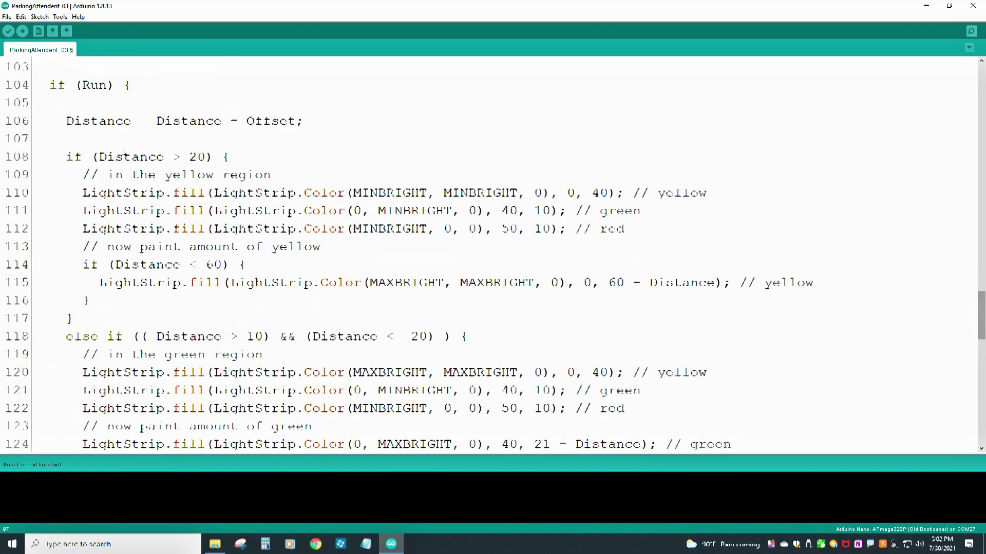
{"action": "double_click", "coordinate": [268, 120]}
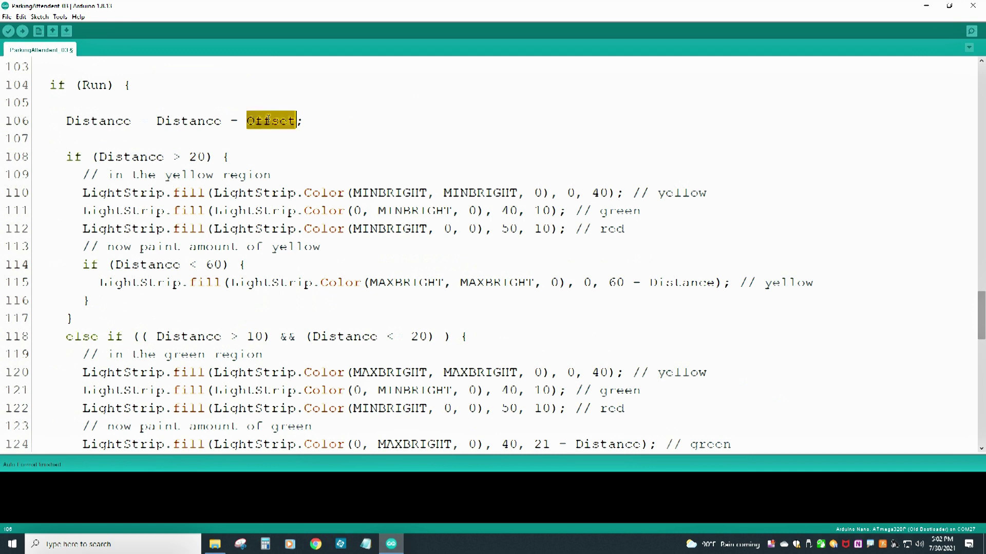
{"action": "left_click_drag", "start_coordinate": [72, 319], "coordinate": [5, 157]}
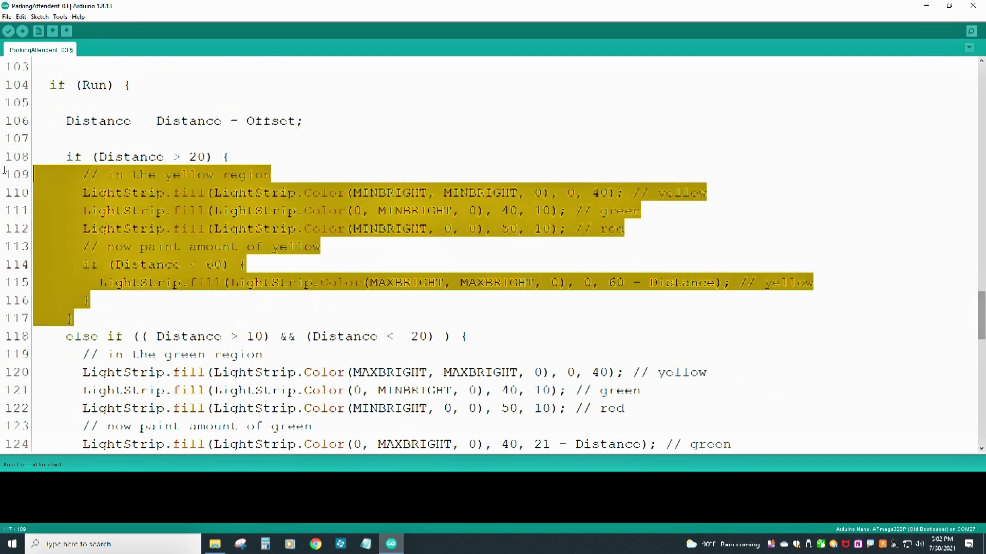
{"action": "scroll", "coordinate": [125, 263], "scroll_direction": "down", "scroll_amount": 1}
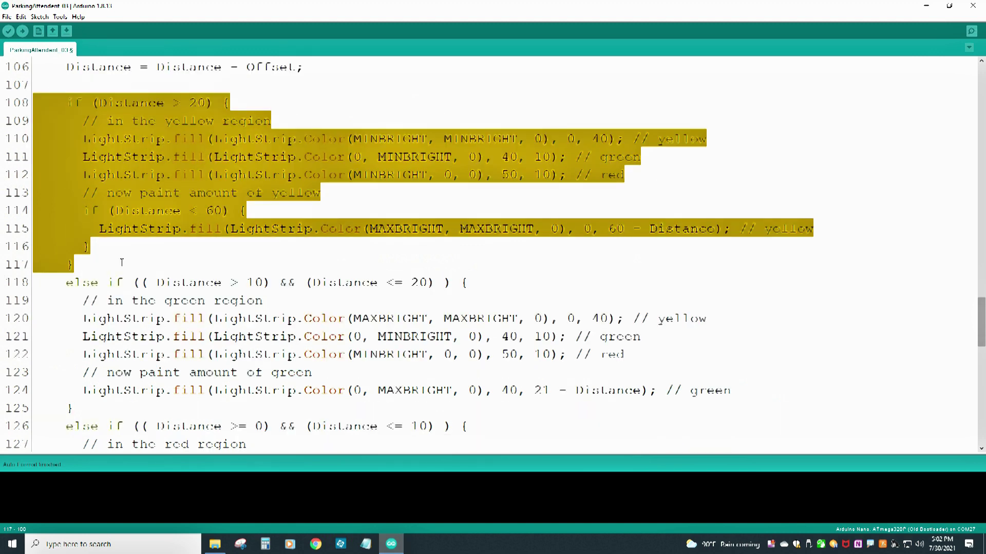
{"action": "scroll", "coordinate": [126, 262], "scroll_direction": "down", "scroll_amount": 1}
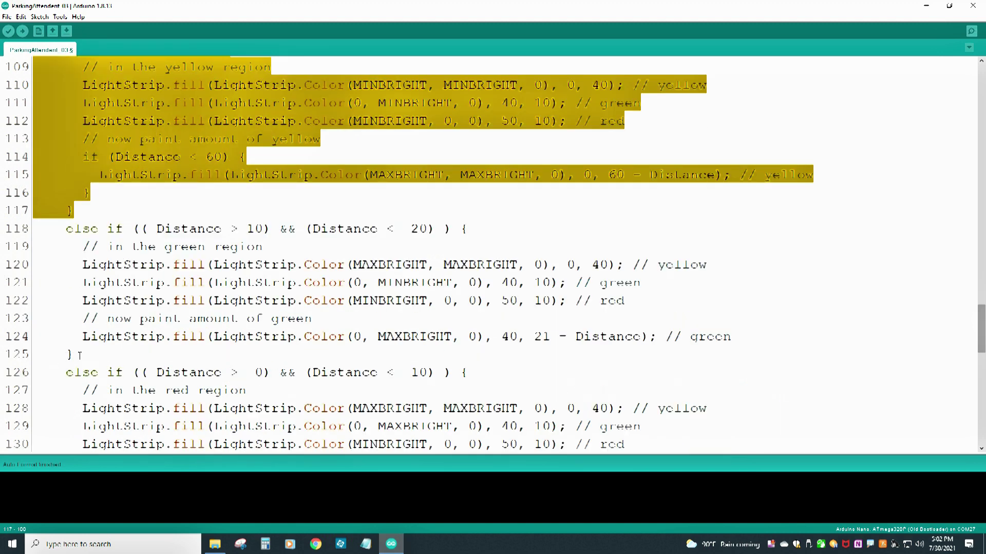
{"action": "left_click_drag", "start_coordinate": [78, 355], "coordinate": [8, 229]}
{"action": "scroll", "coordinate": [264, 228], "scroll_direction": "down", "scroll_amount": 2}
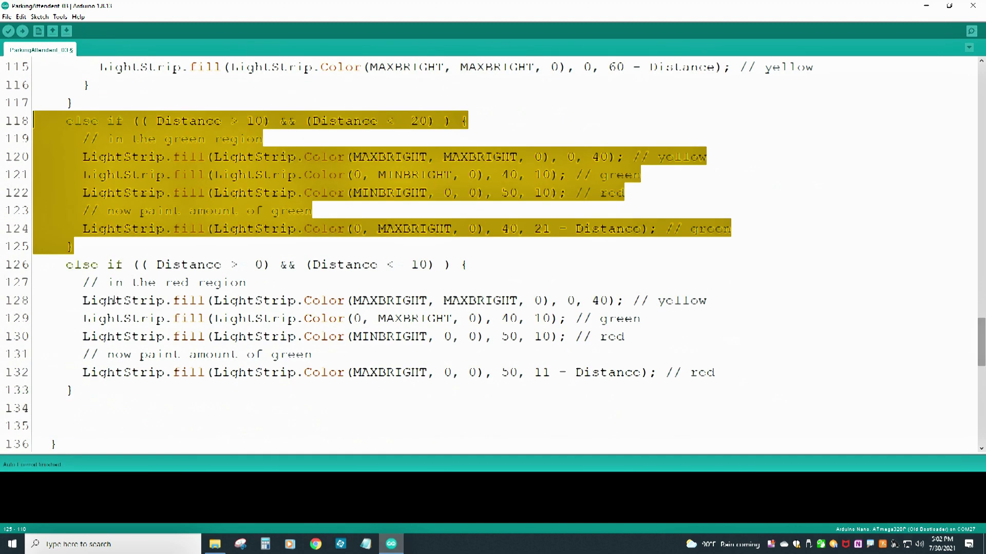
{"action": "scroll", "coordinate": [265, 229], "scroll_direction": "down", "scroll_amount": 1}
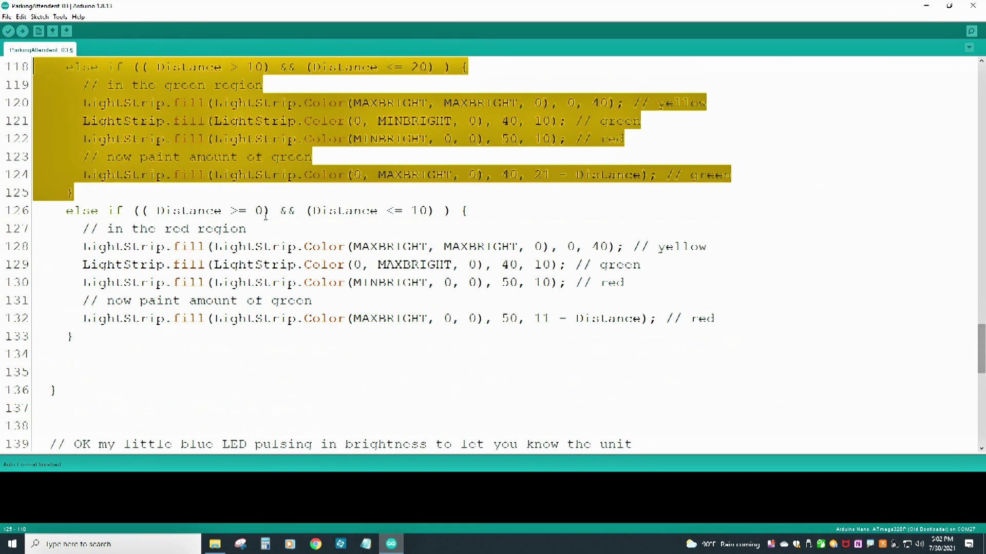
Highlight the red region block, then its three strip-fill lines 128-130.
{"action": "left_click_drag", "start_coordinate": [74, 336], "coordinate": [10, 206]}
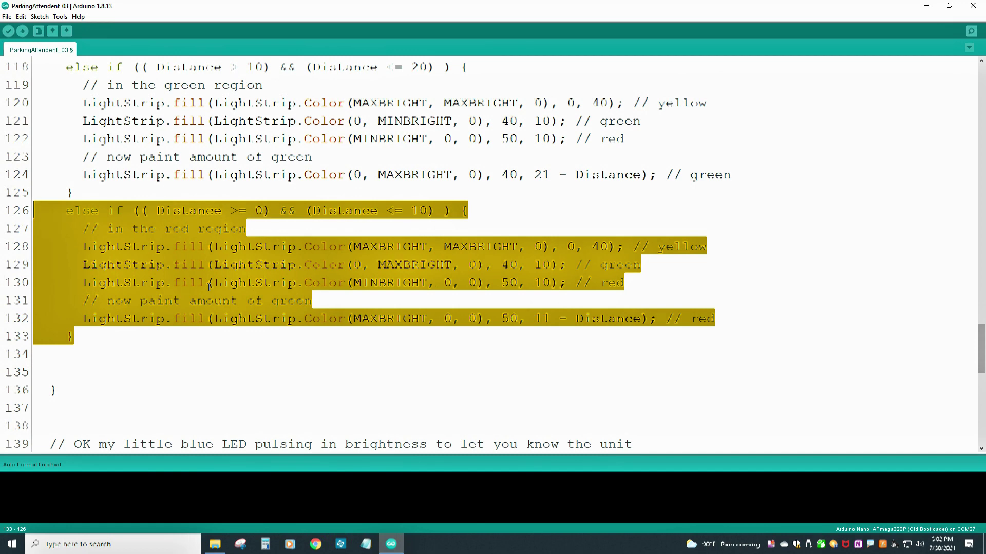
{"action": "left_click", "coordinate": [444, 282]}
{"action": "left_click", "coordinate": [634, 283]}
{"action": "left_click_drag", "start_coordinate": [635, 284], "coordinate": [26, 246]}
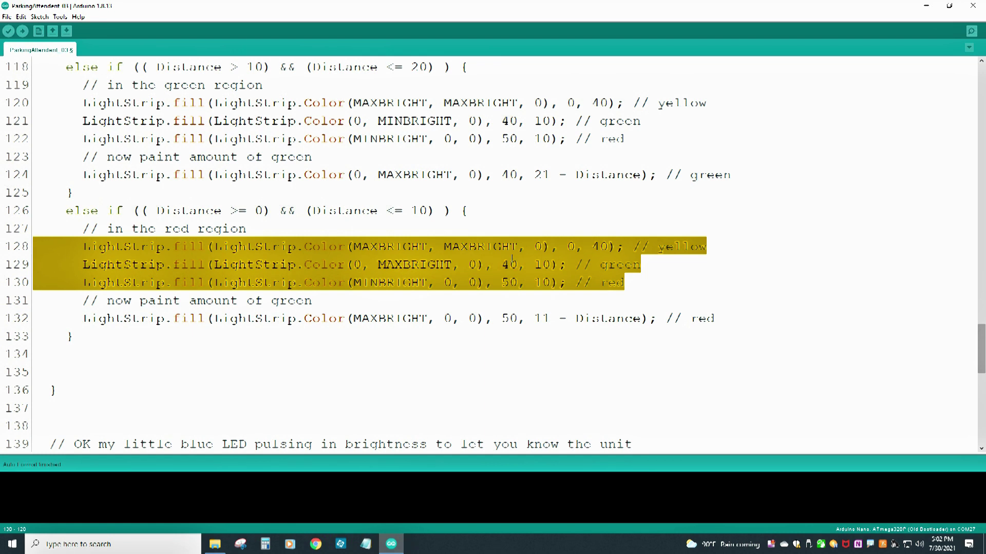
{"action": "scroll", "coordinate": [136, 317], "scroll_direction": "down", "scroll_amount": 6}
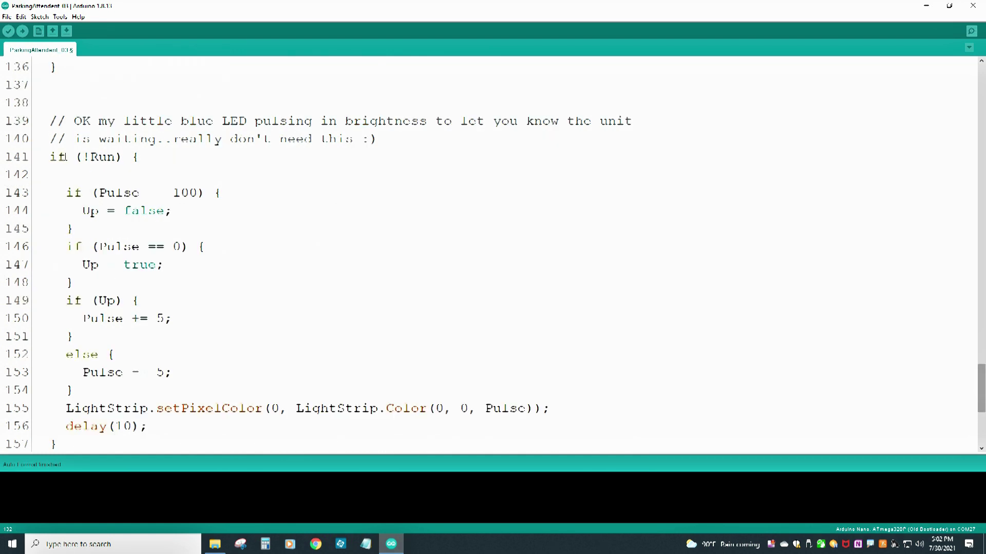
Highlight the blue pulse logic (143-154), setPixelColor line 155, and LightStrip.show() lines 163-164.
{"action": "left_click_drag", "start_coordinate": [78, 395], "coordinate": [24, 194]}
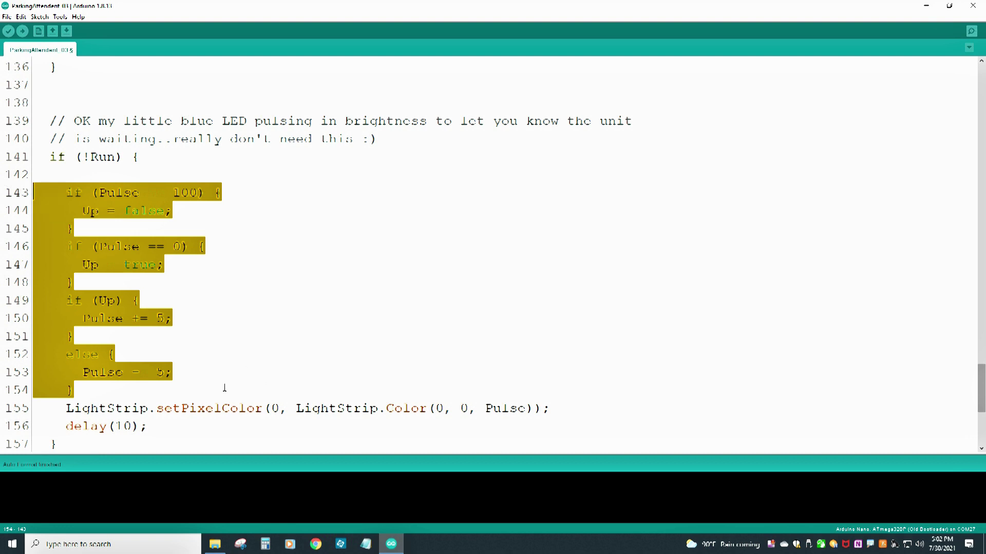
{"action": "left_click_drag", "start_coordinate": [551, 409], "coordinate": [280, 408]}
{"action": "left_click_drag", "start_coordinate": [181, 411], "coordinate": [47, 409]}
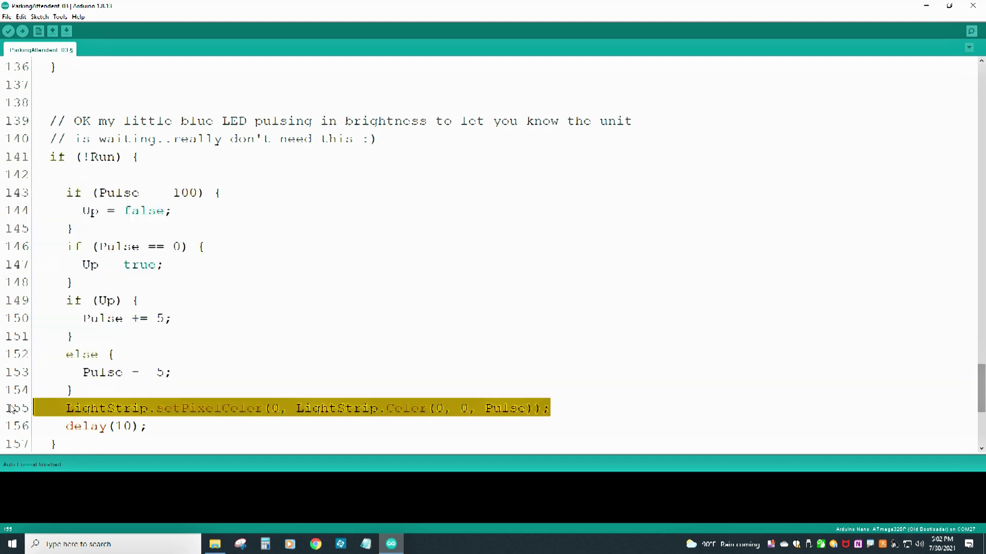
{"action": "scroll", "coordinate": [191, 355], "scroll_direction": "down", "scroll_amount": 3}
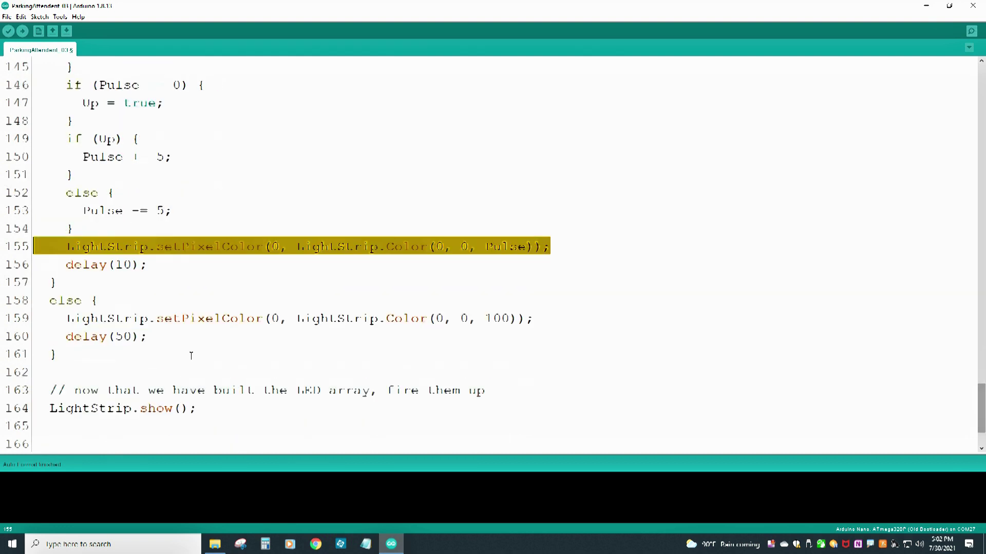
{"action": "scroll", "coordinate": [192, 355], "scroll_direction": "down", "scroll_amount": 1}
{"action": "left_click_drag", "start_coordinate": [198, 355], "coordinate": [184, 306]}
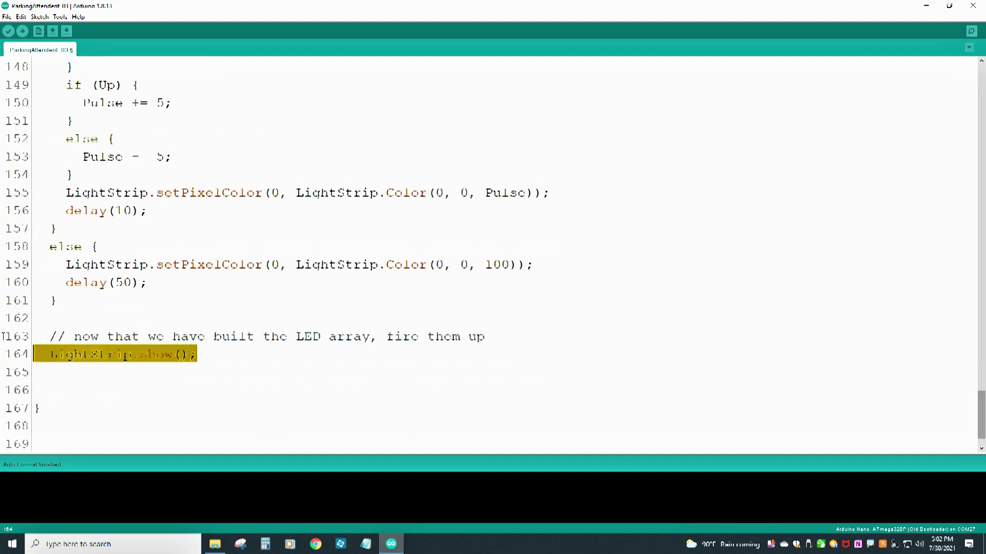